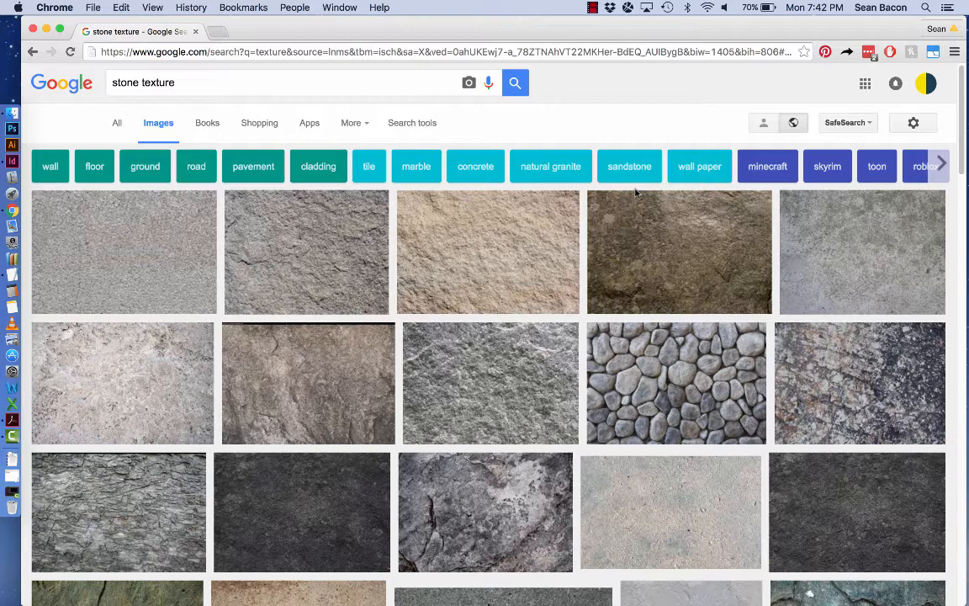
- Open the full-size grey river-stone wall image from the stone texture search results
scroll(559, 320, down, 3)
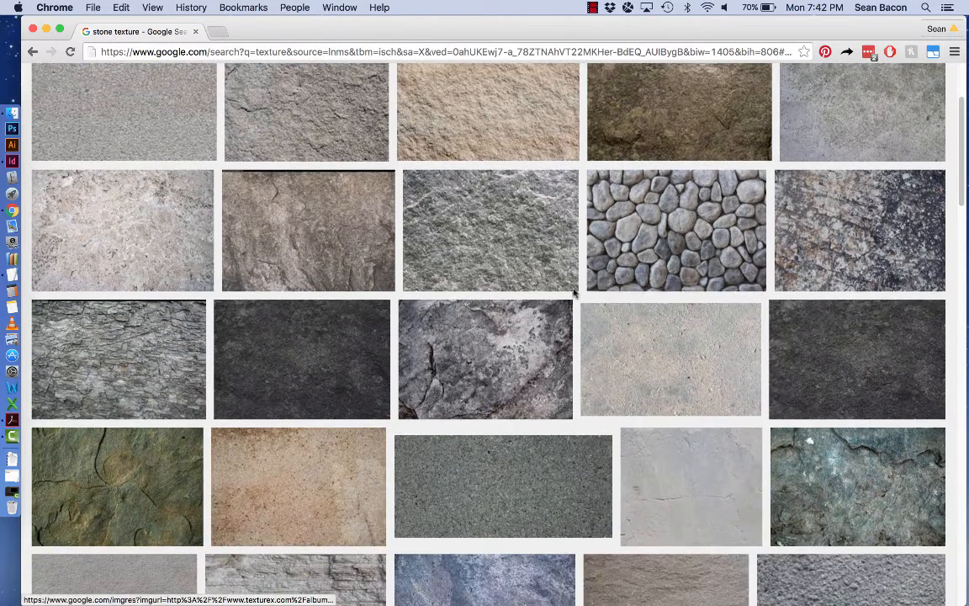
click(662, 224)
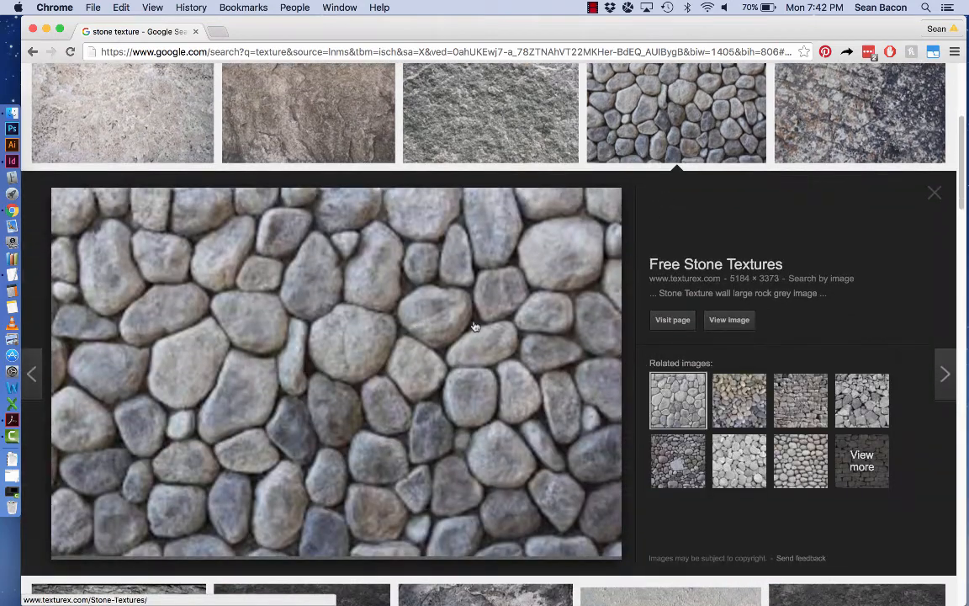
click(728, 320)
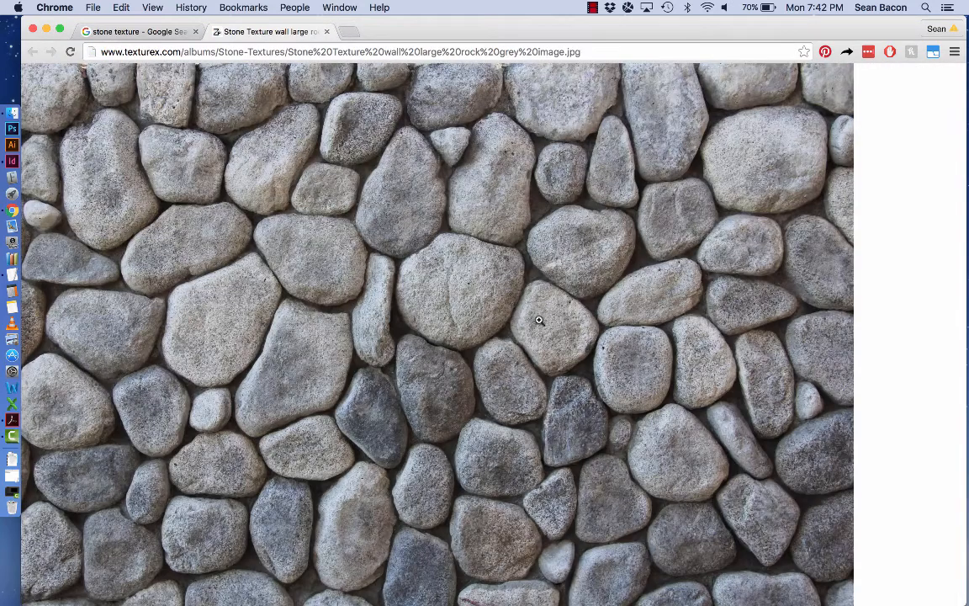
- Save the full-size stone wall image to the desktop as a JPEG and return to the browser
click(538, 322)
key(F11)
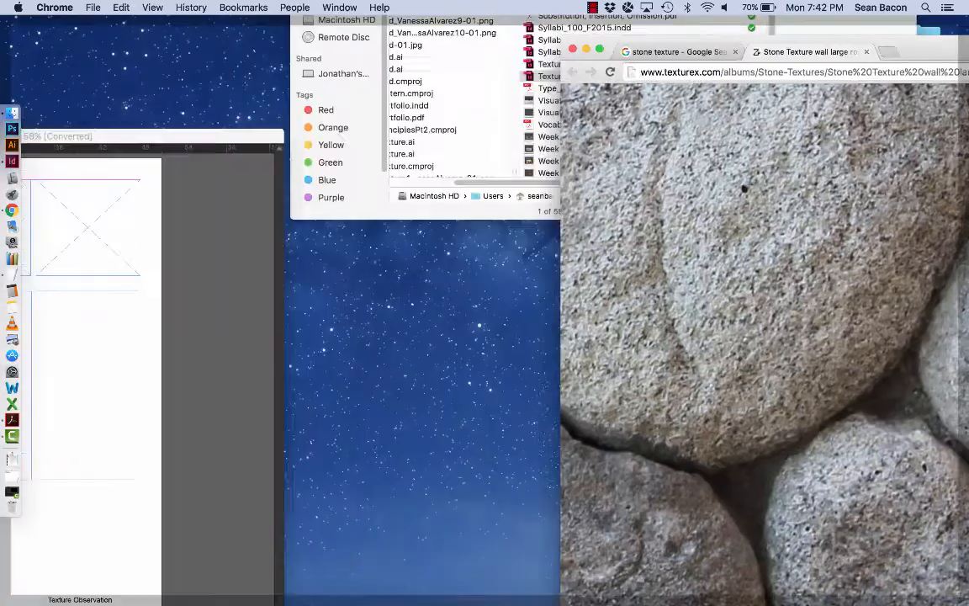
drag(670, 436, 798, 367)
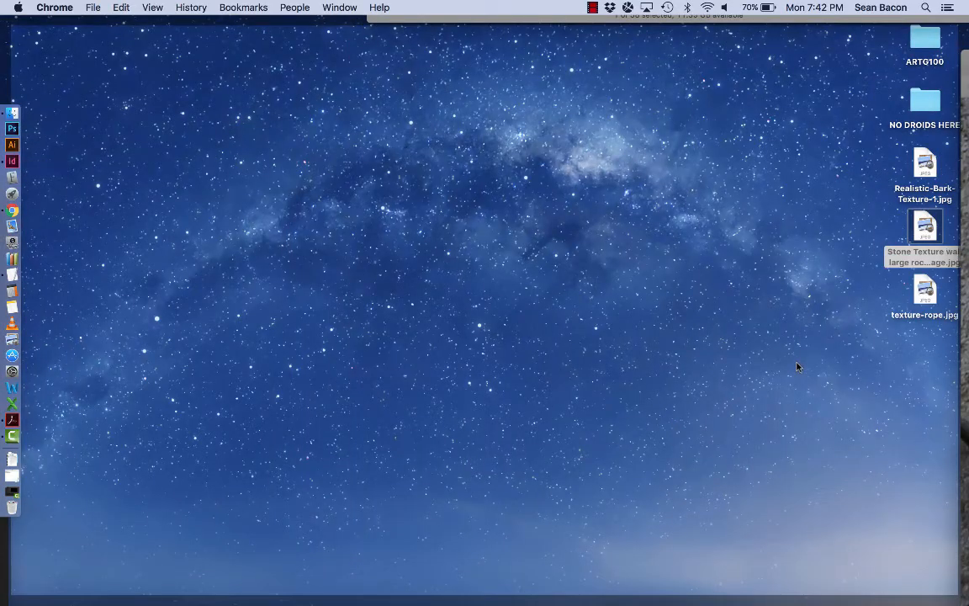
key(F11)
click(684, 208)
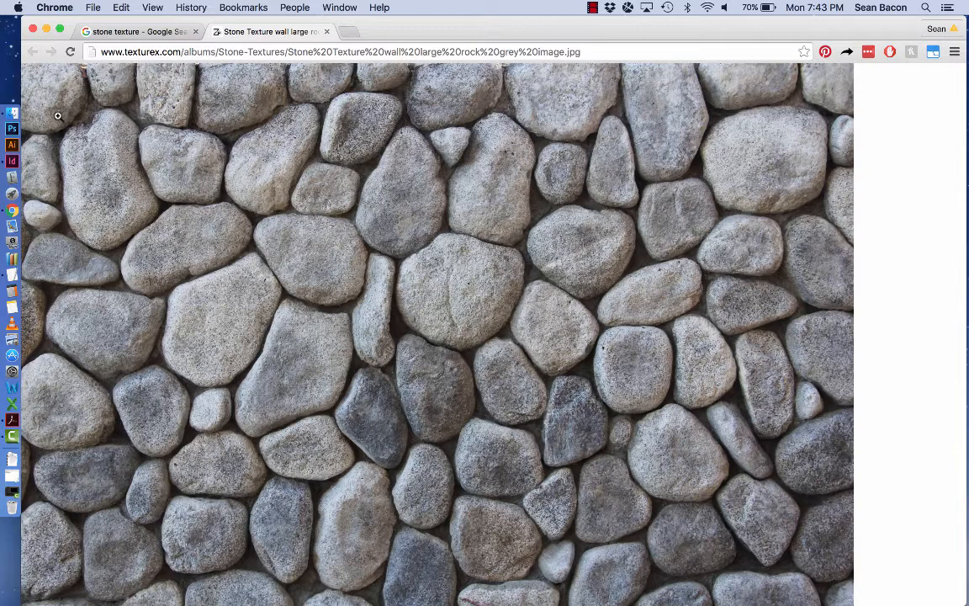
- Close the stone image and search result pages, leaving the template document and the desktop files in view
click(15, 164)
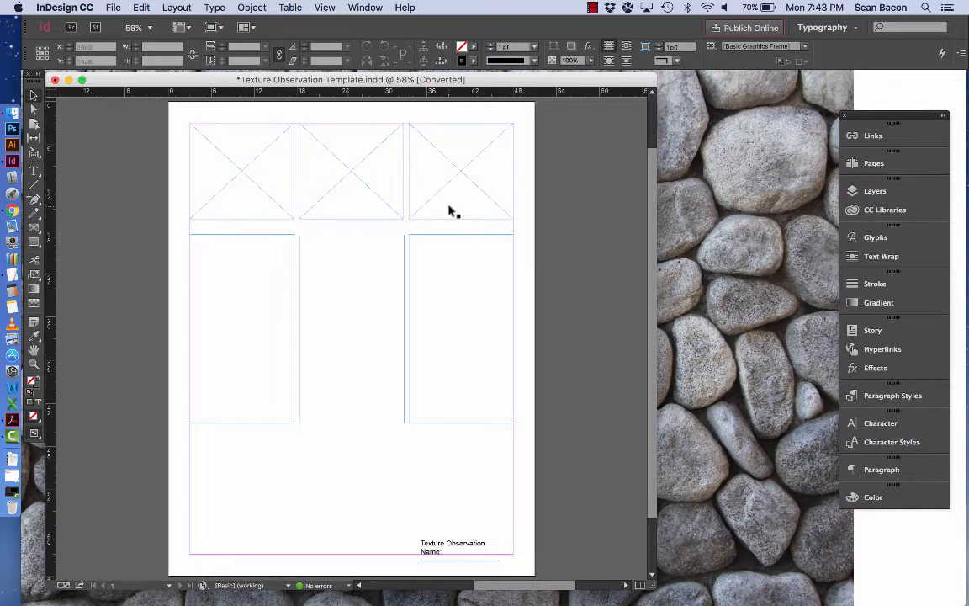
click(705, 241)
key(super+w)
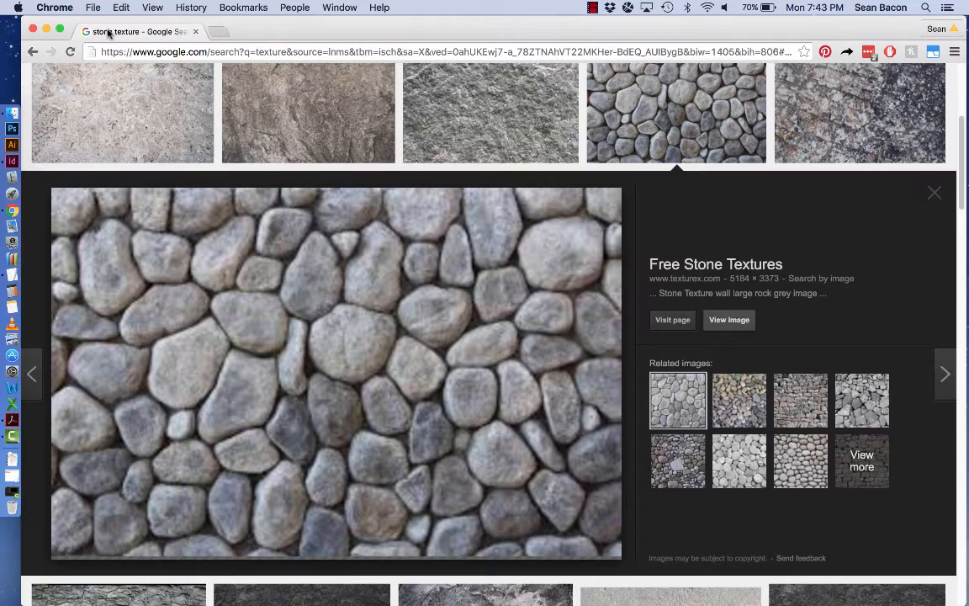
key(super+w)
click(795, 291)
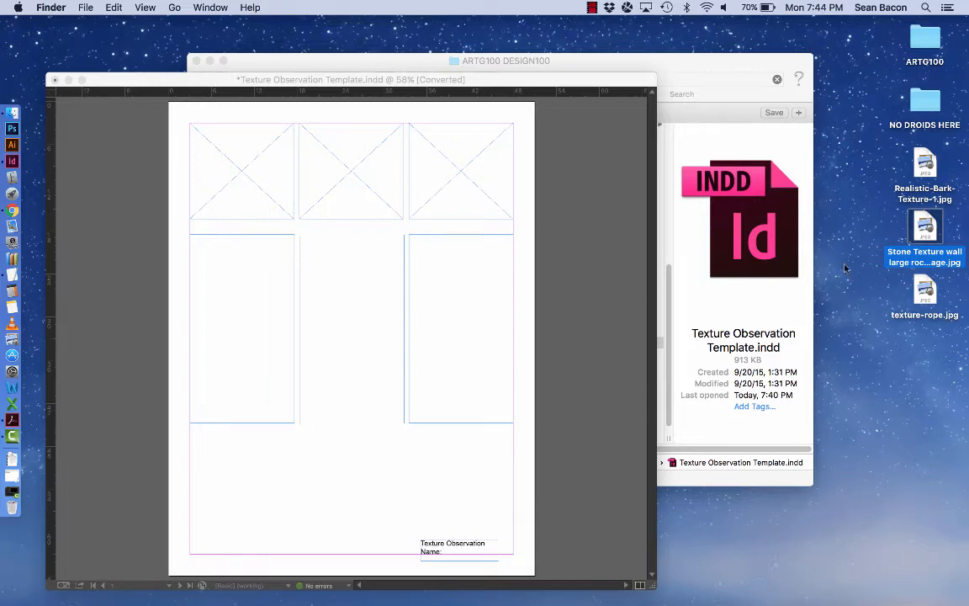
- Load the bark, stone wall and rope JPEGs from the desktop into the InDesign template for placing
drag(879, 160, 964, 320)
drag(930, 290, 931, 291)
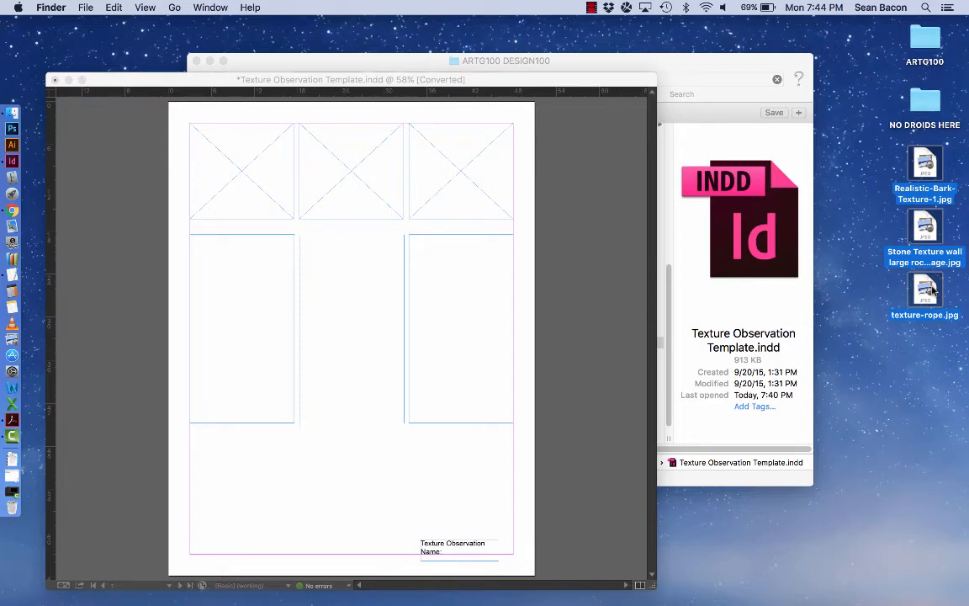
drag(931, 290, 562, 286)
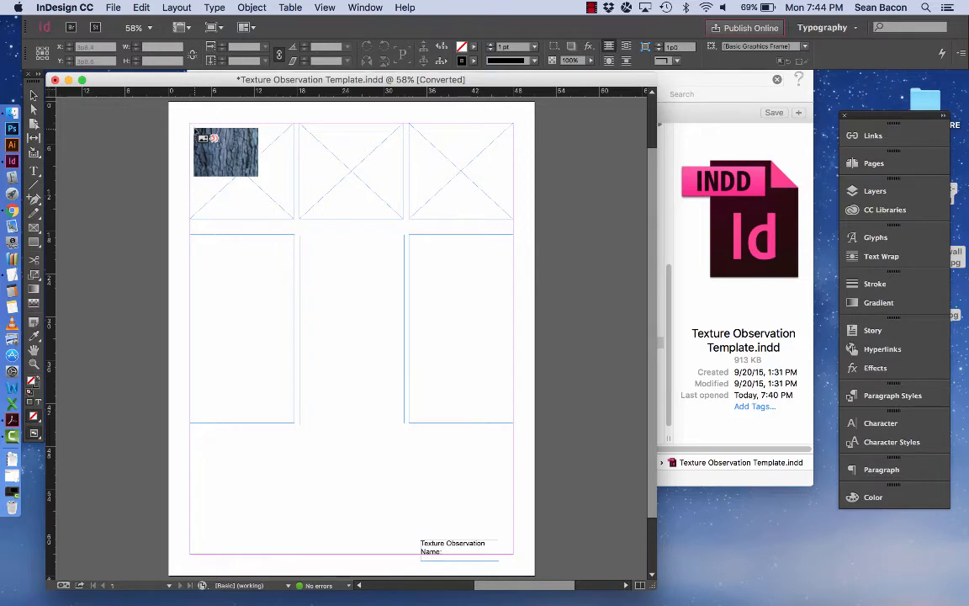
- Place the bark, stone and rope images into the first, second and third frames of the upper row
click(101, 155)
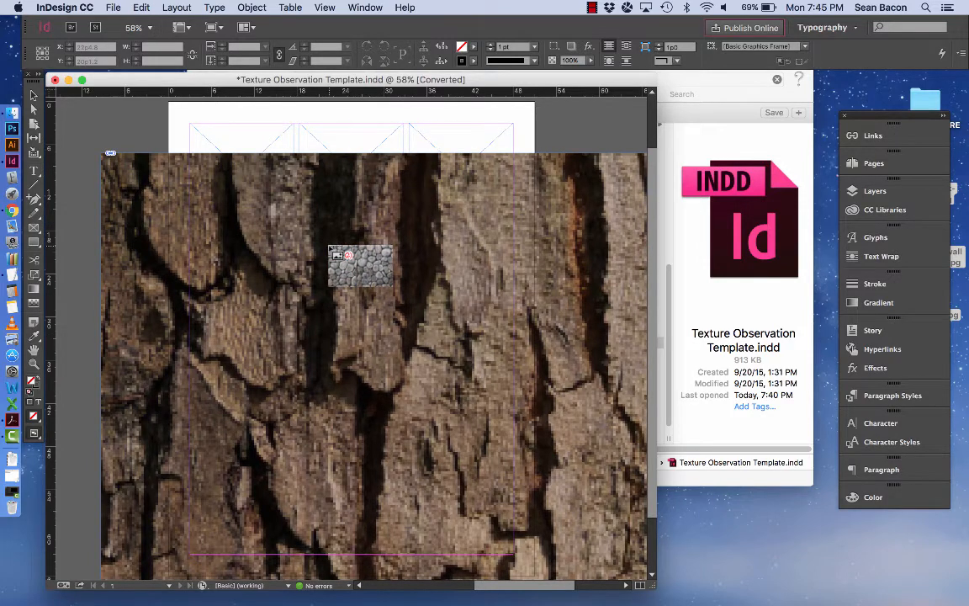
key(super+z)
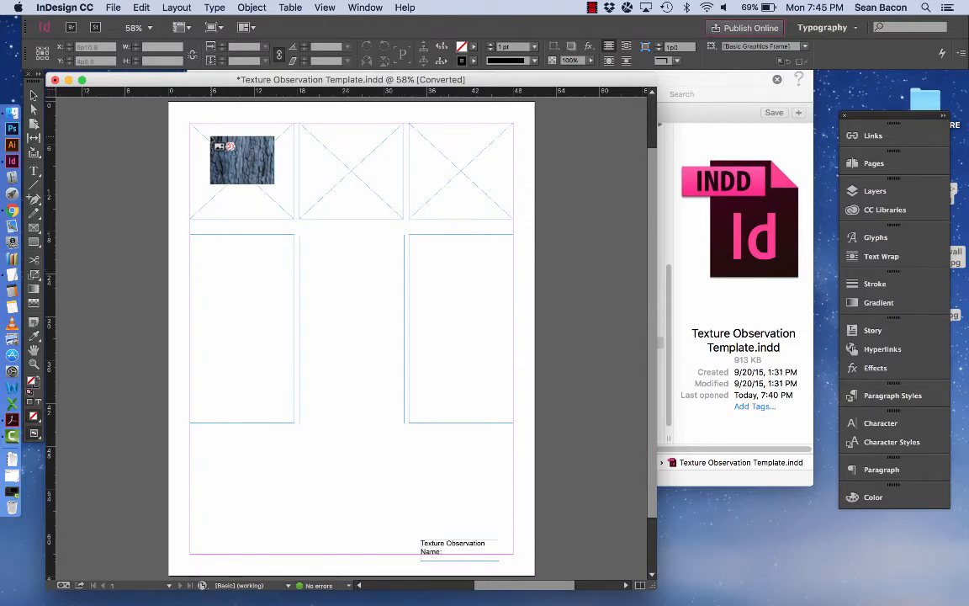
click(213, 142)
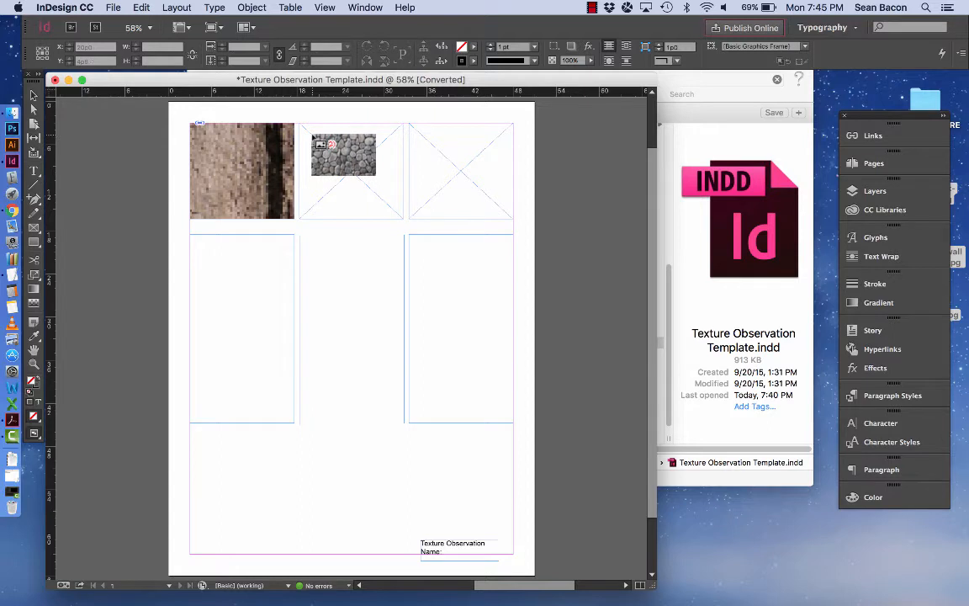
click(316, 140)
click(464, 158)
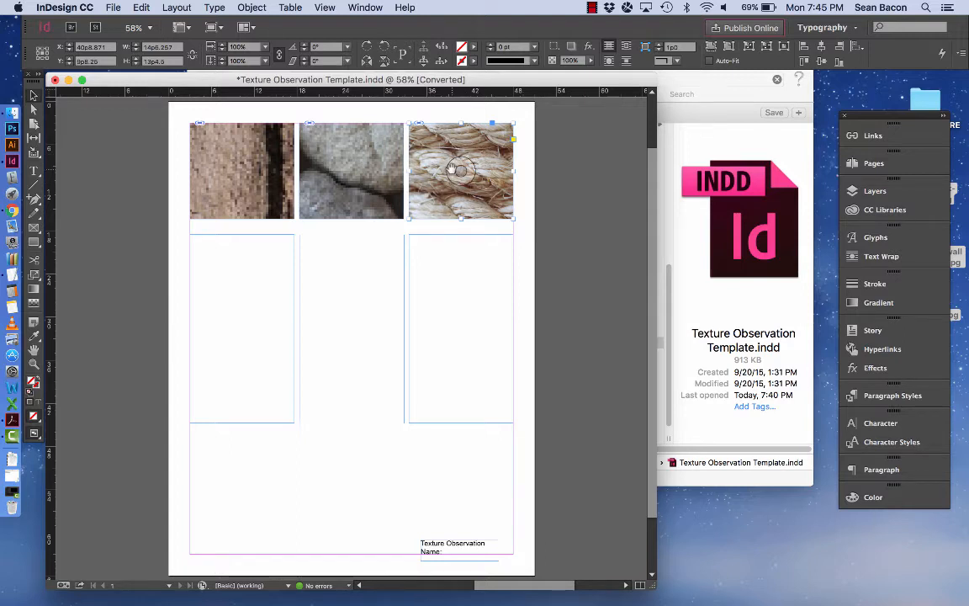
click(542, 187)
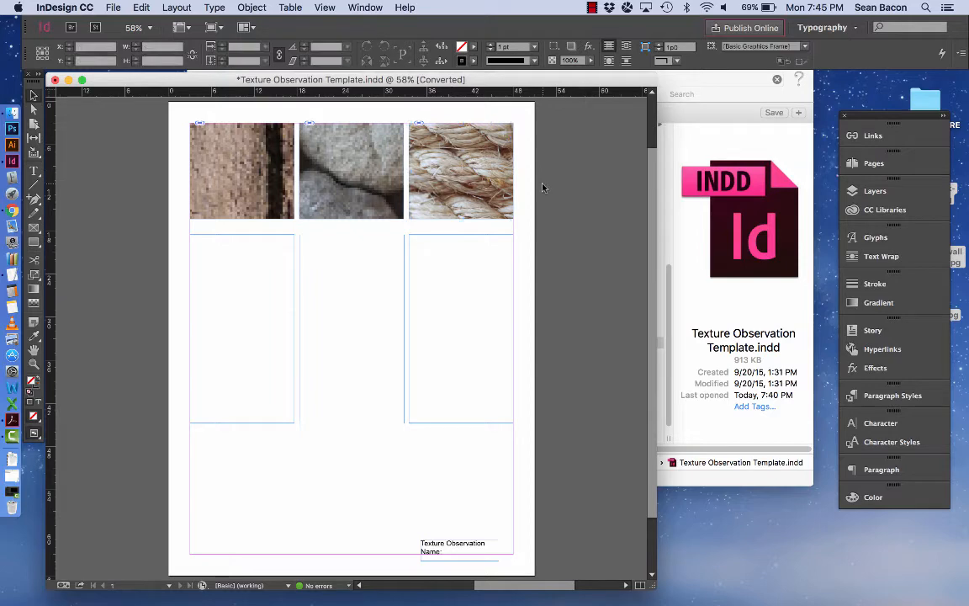
- Shift the bark image inside its frame without moving the frame
key(super+minus)
key(super+minus)
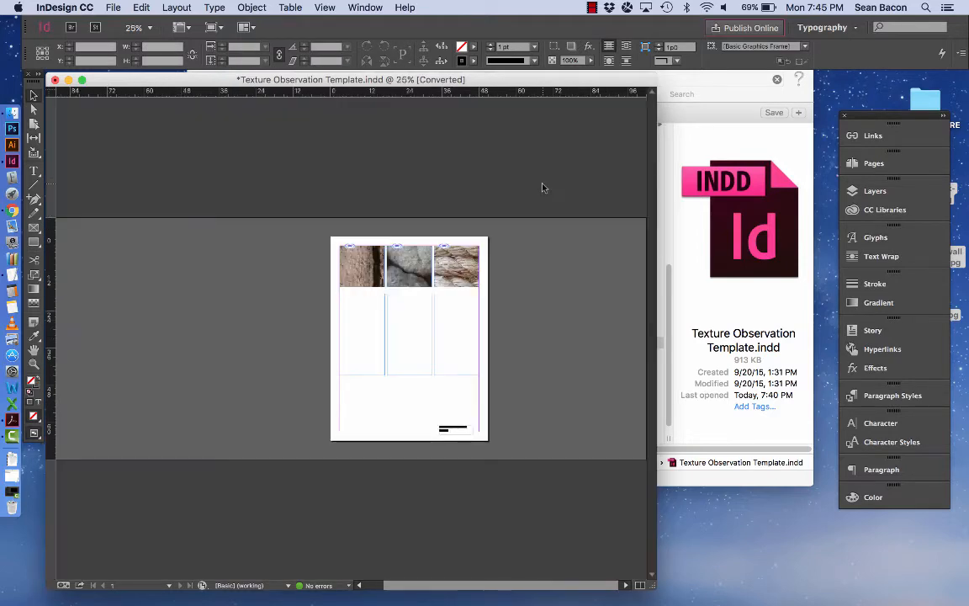
key(super+equal)
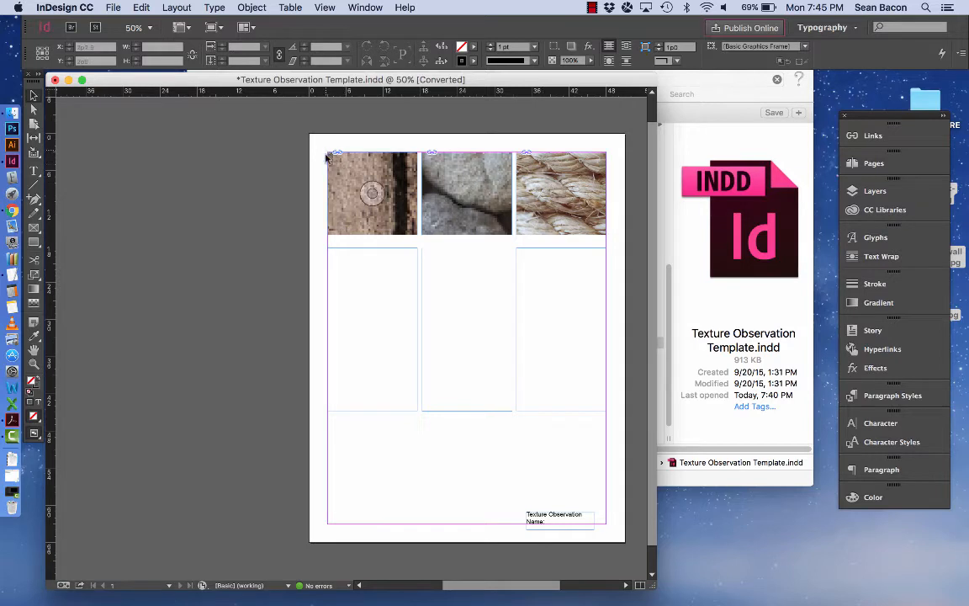
click(330, 215)
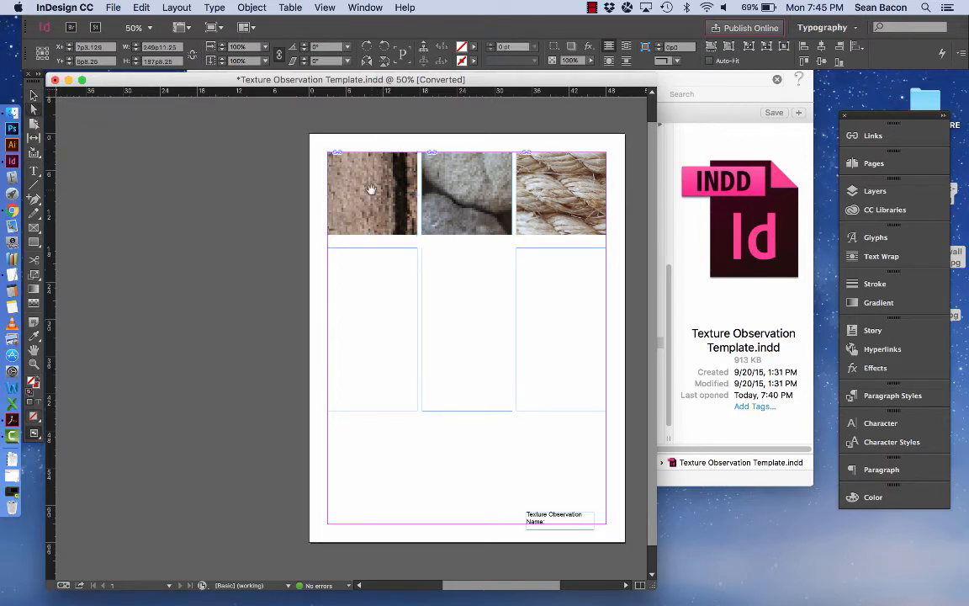
drag(371, 190, 389, 208)
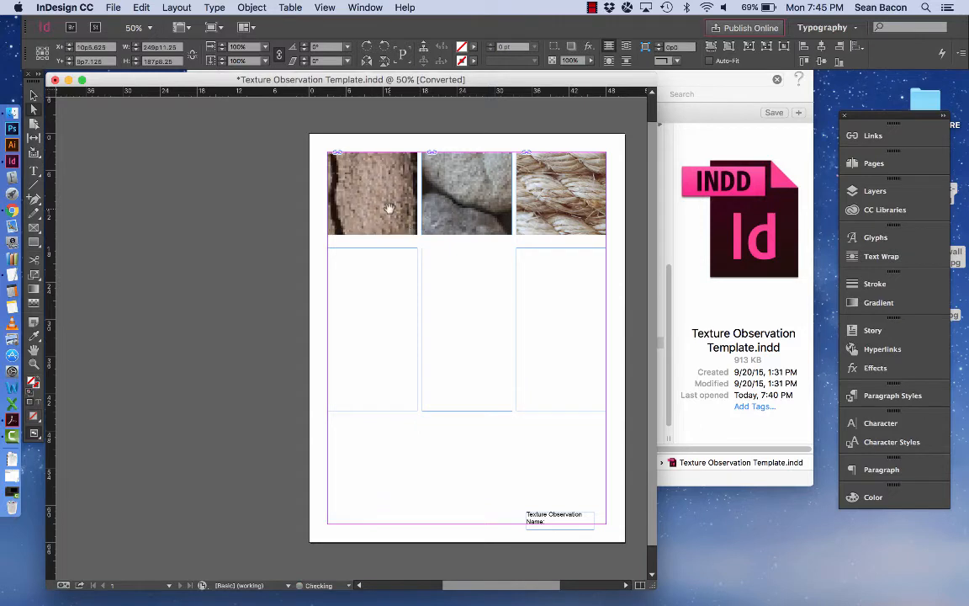
- Scale the bark image proportionally to about 65% and reposition it inside its frame
key(super+minus)
key(super+minus)
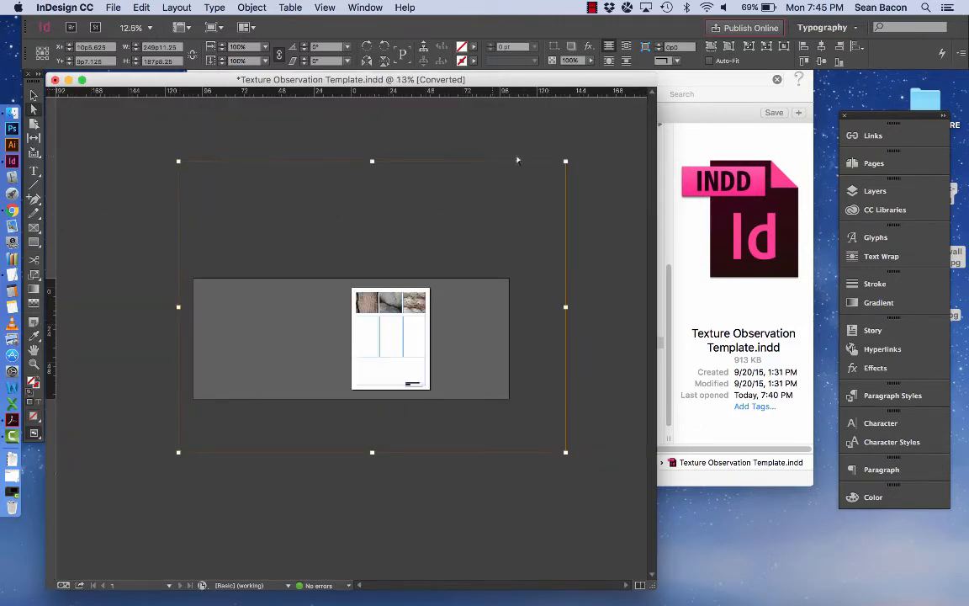
drag(565, 160, 397, 266)
mouse_move(371, 305)
mouse_down()
mouse_move(445, 272)
mouse_move(363, 302)
mouse_move(372, 308)
mouse_move(361, 302)
mouse_up()
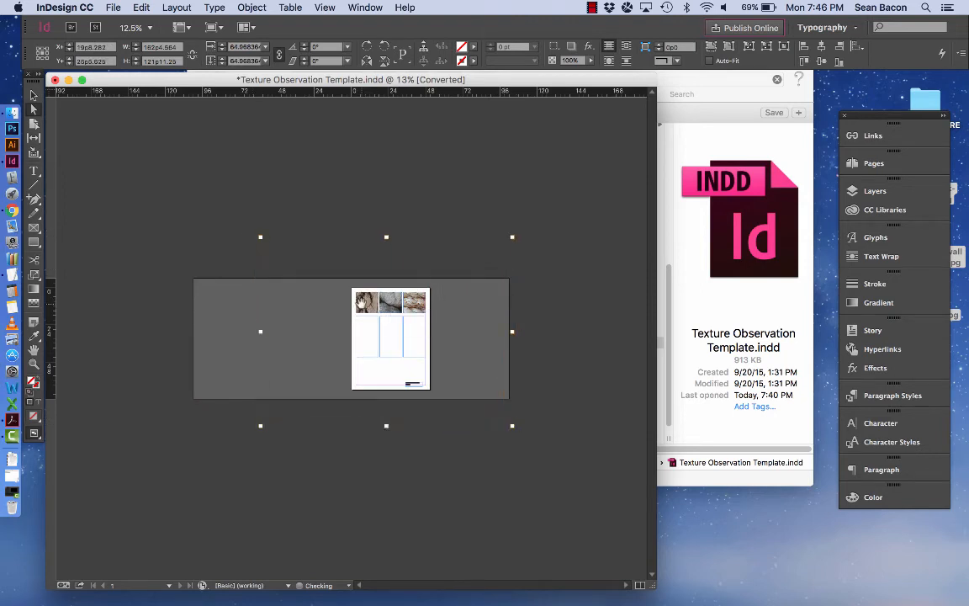
key(super+equal)
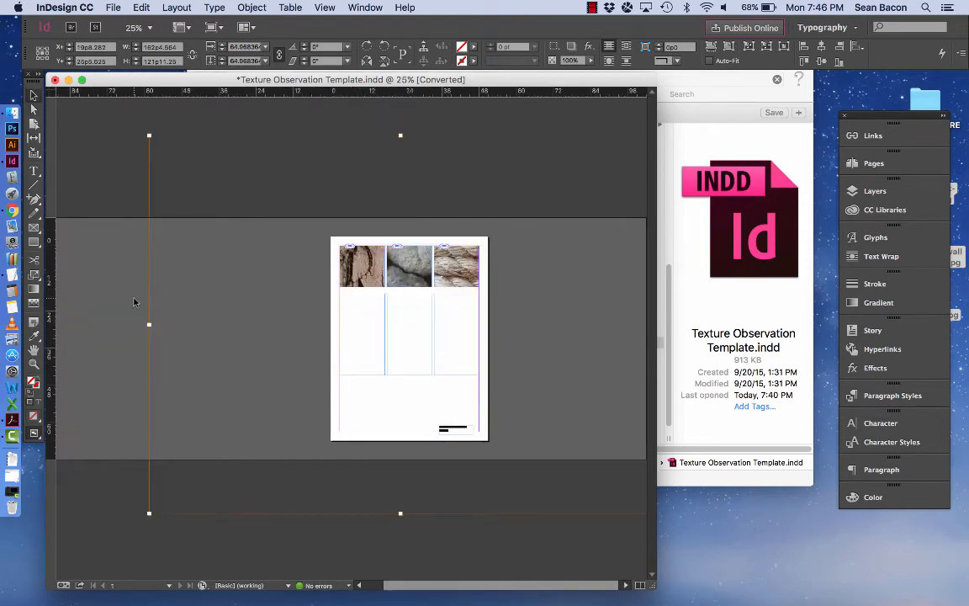
click(133, 301)
key(super+equal)
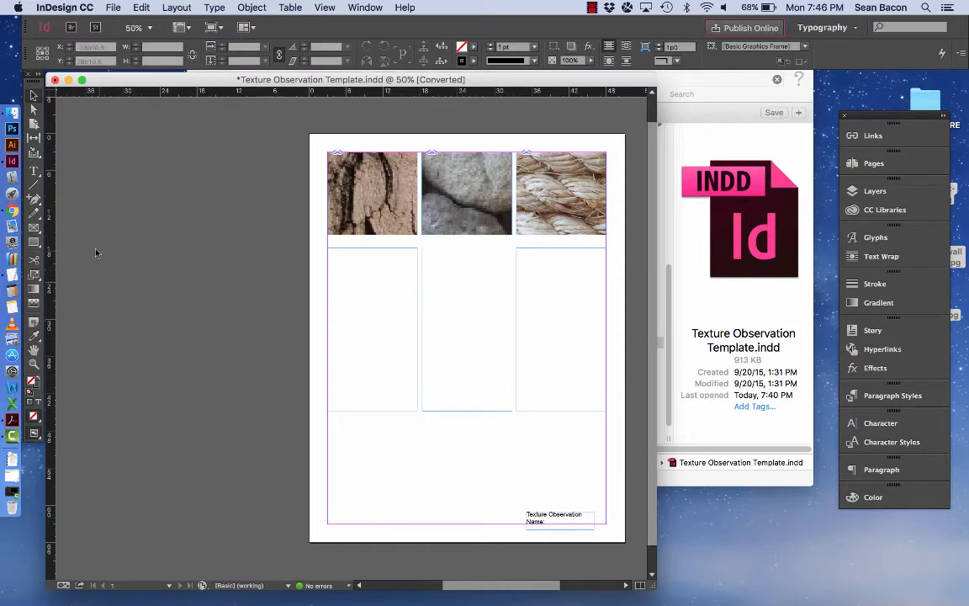
- Draw a trial rectangle frame about 30p3 by 22p8 on the pasteboard beside the page and delete it
click(35, 228)
drag(101, 205, 284, 342)
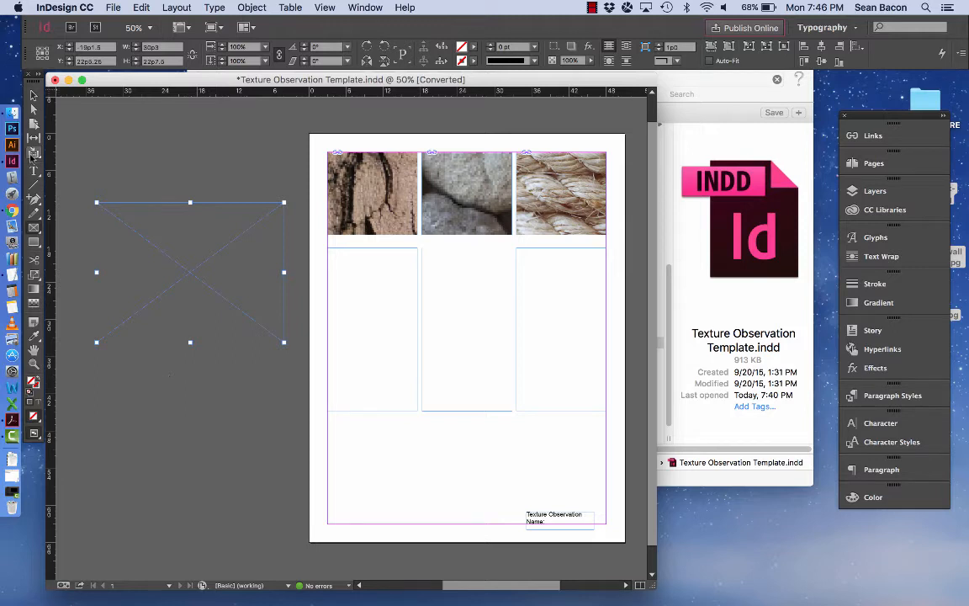
click(31, 91)
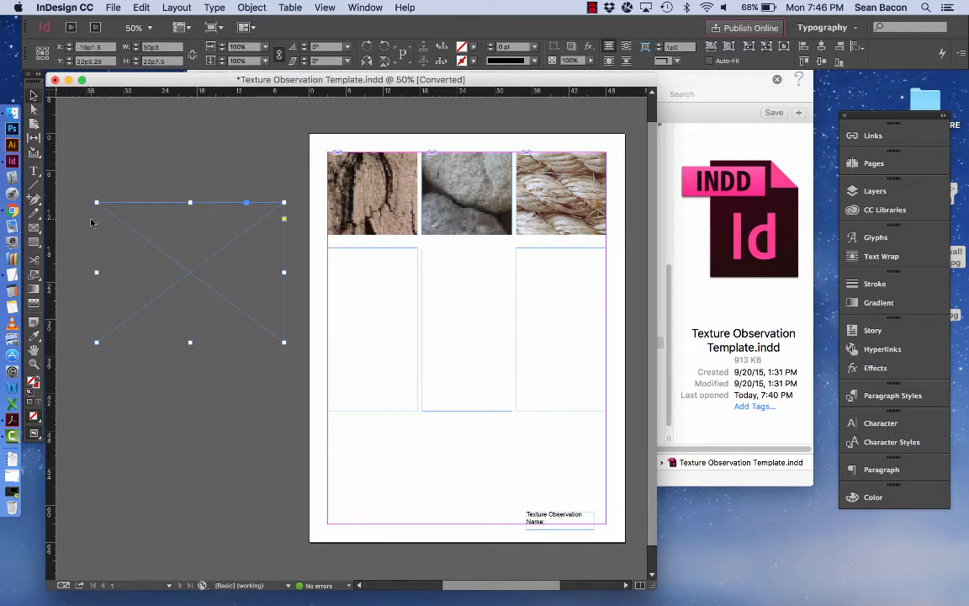
drag(96, 272, 145, 272)
key(Delete)
- Fit the bark image to its frame with Fit Content Proportionally
click(400, 189)
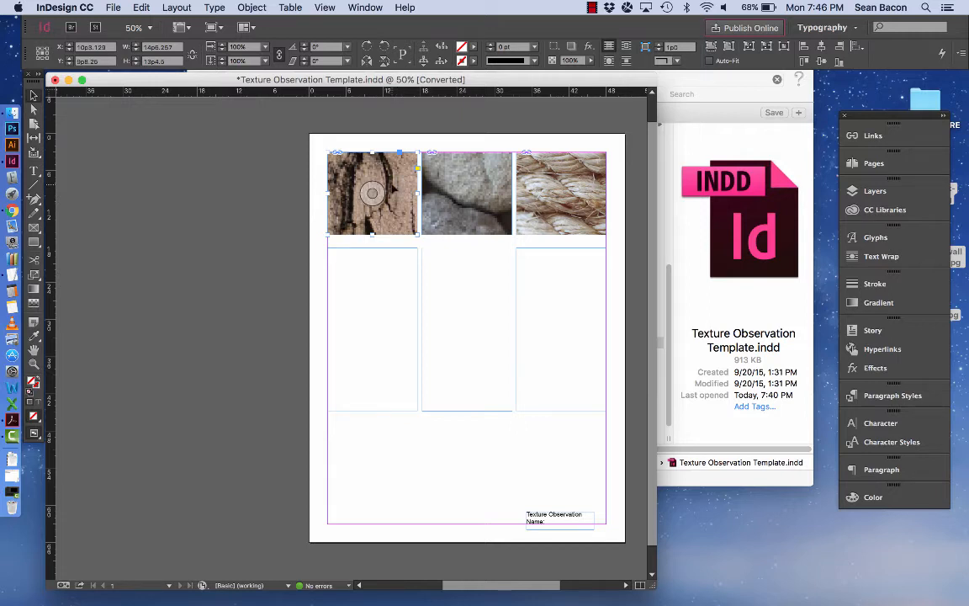
right_click(392, 188)
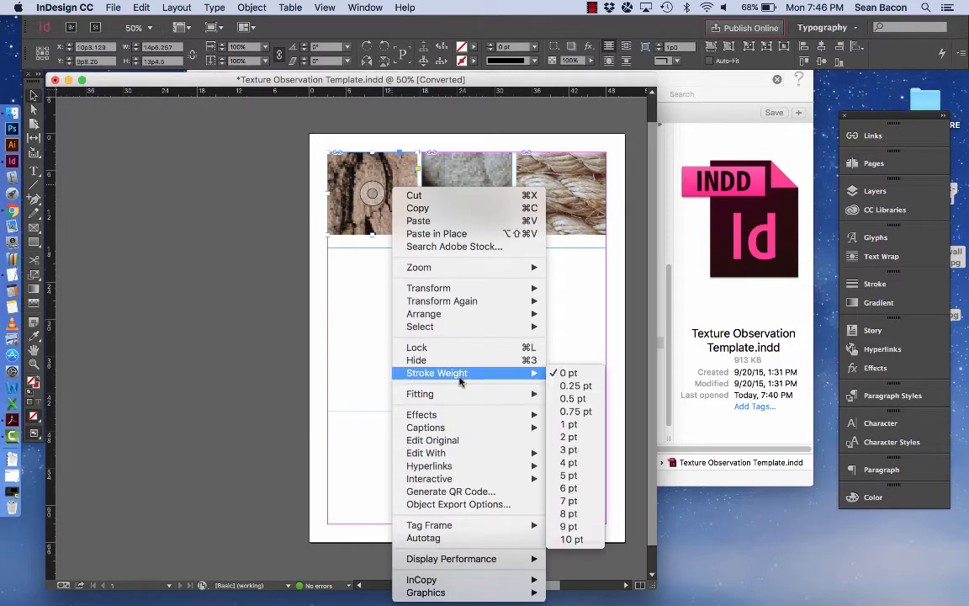
mouse_move(462, 400)
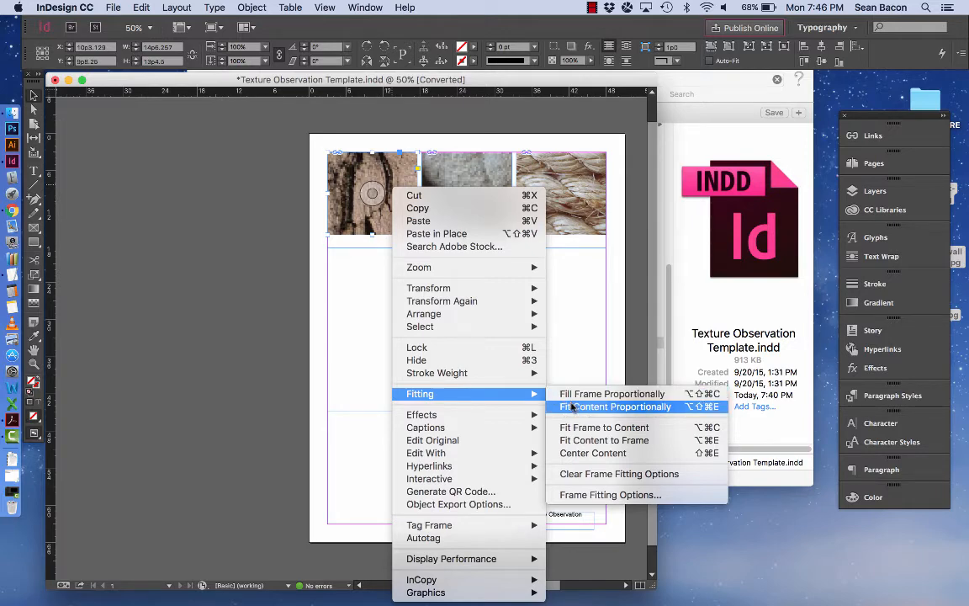
click(572, 407)
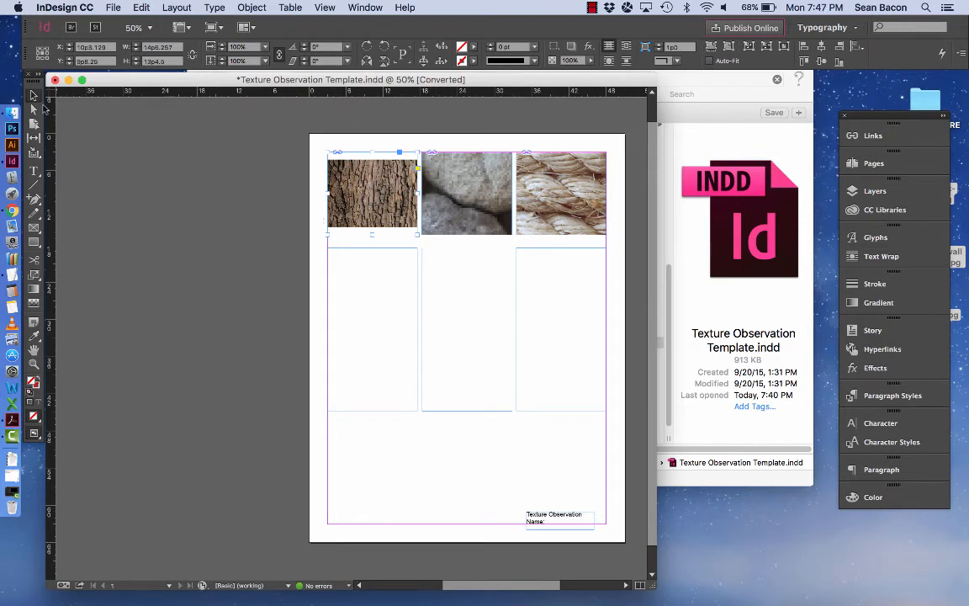
- Enlarge the bark image proportionally to about 11% and reposition it so that it fills its frame
click(405, 195)
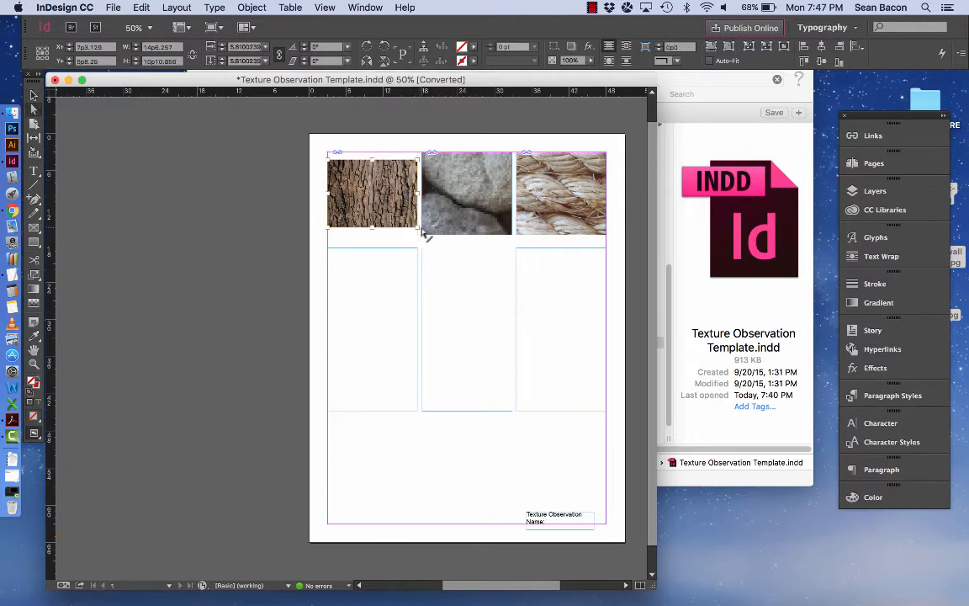
drag(418, 227, 437, 246)
key(super+z)
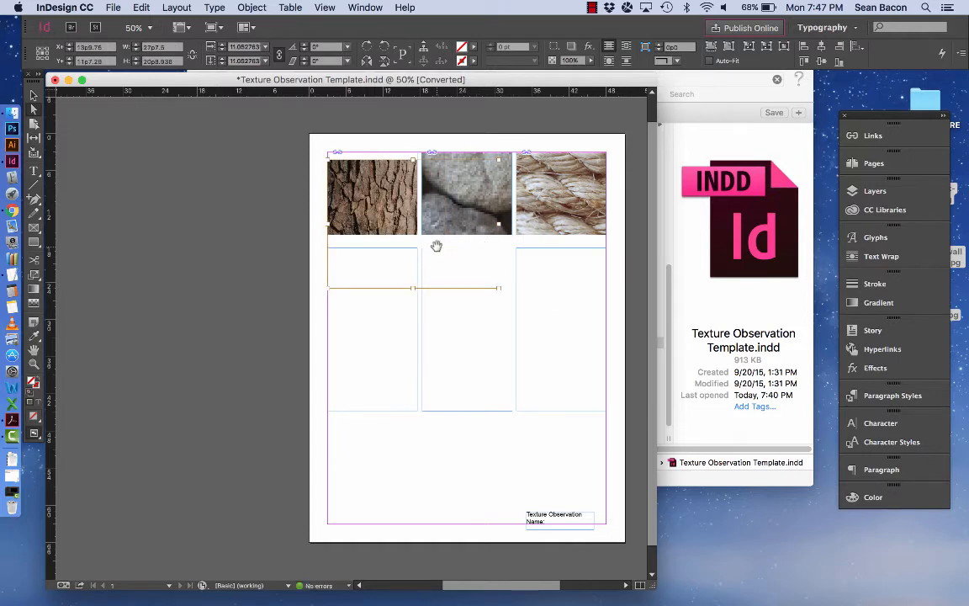
drag(400, 203, 361, 191)
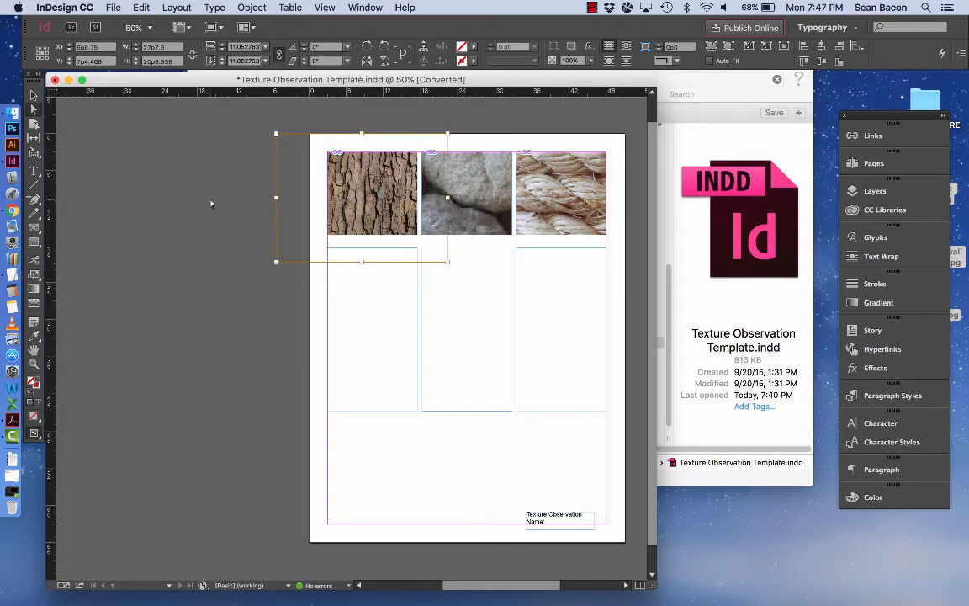
click(246, 240)
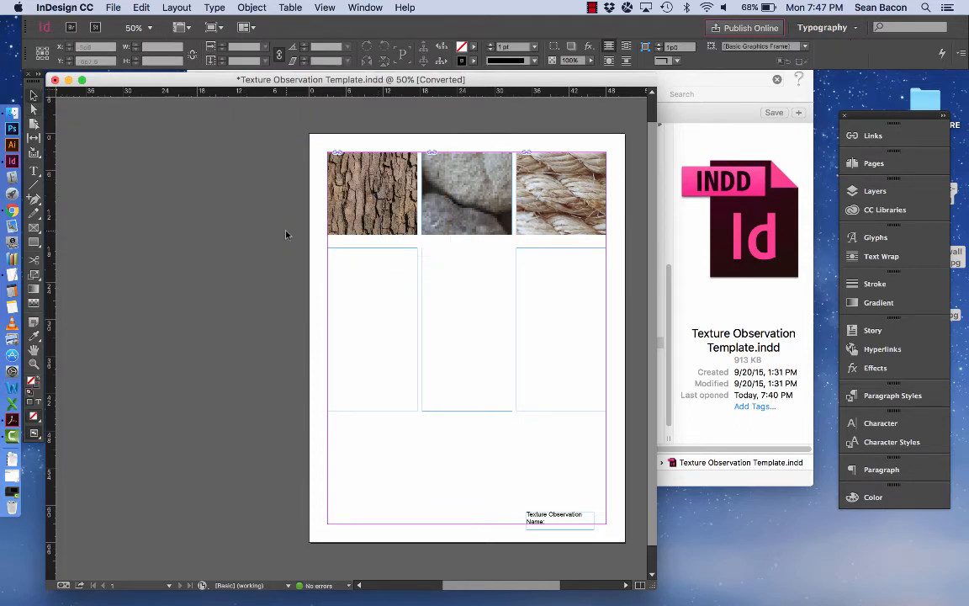
- Fit the stone image to its frame with Fit Content Proportionally and enlarge it proportionally to about 15% so it fills the frame
click(464, 215)
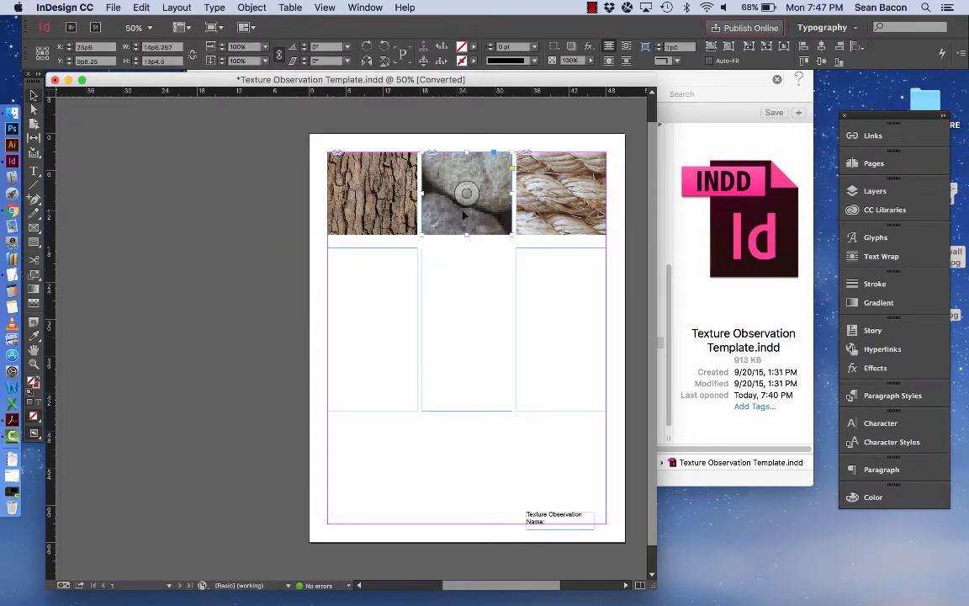
right_click(464, 215)
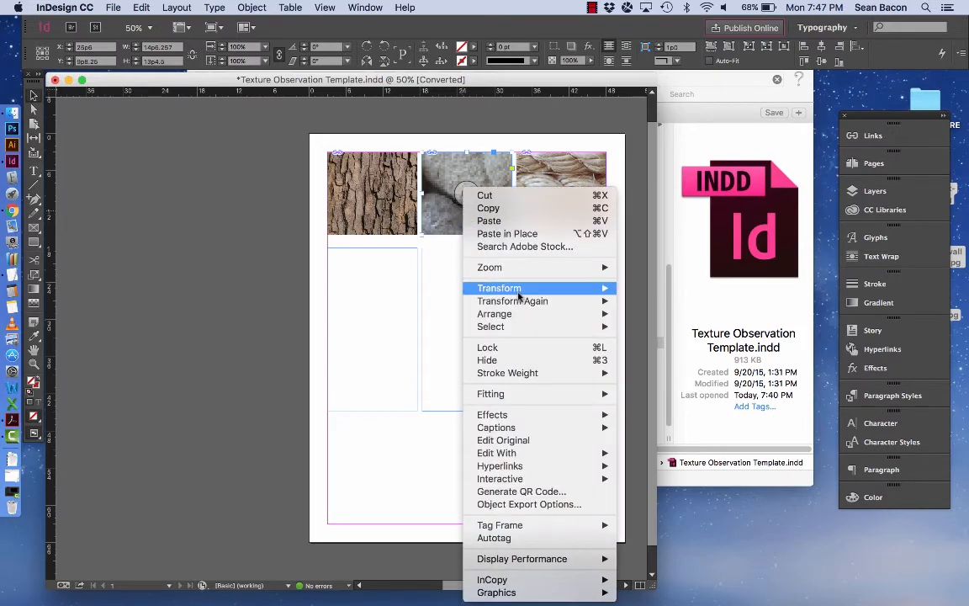
mouse_move(534, 394)
click(664, 406)
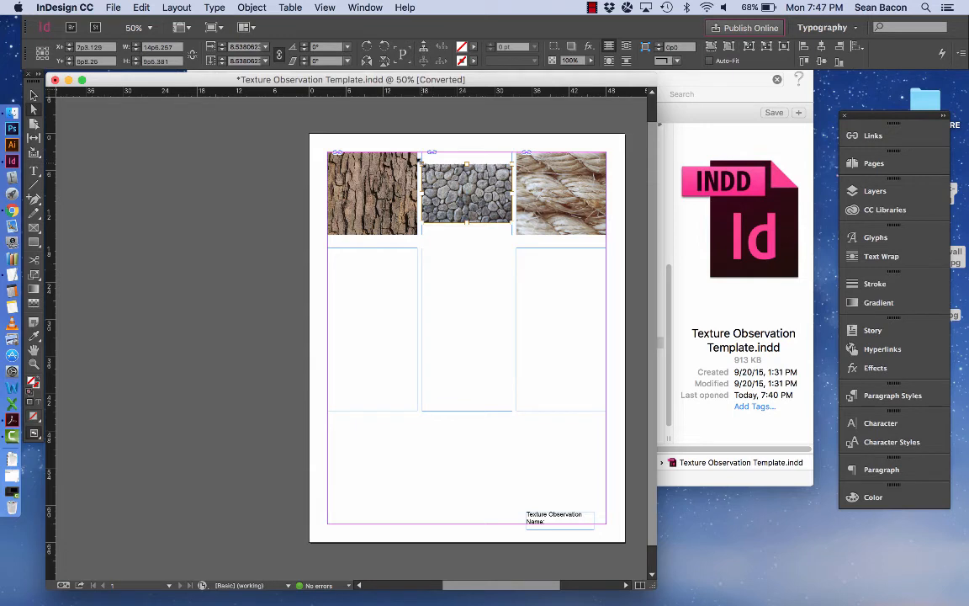
drag(422, 152, 386, 141)
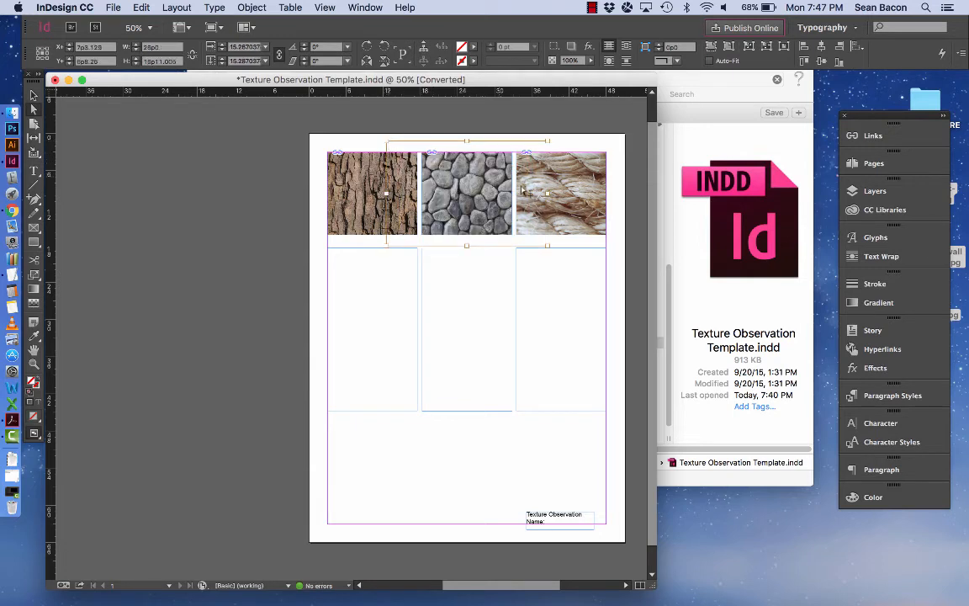
- Scale the rope image down proportionally to about 8.3% and reposition it so that it still fills its frame
click(575, 208)
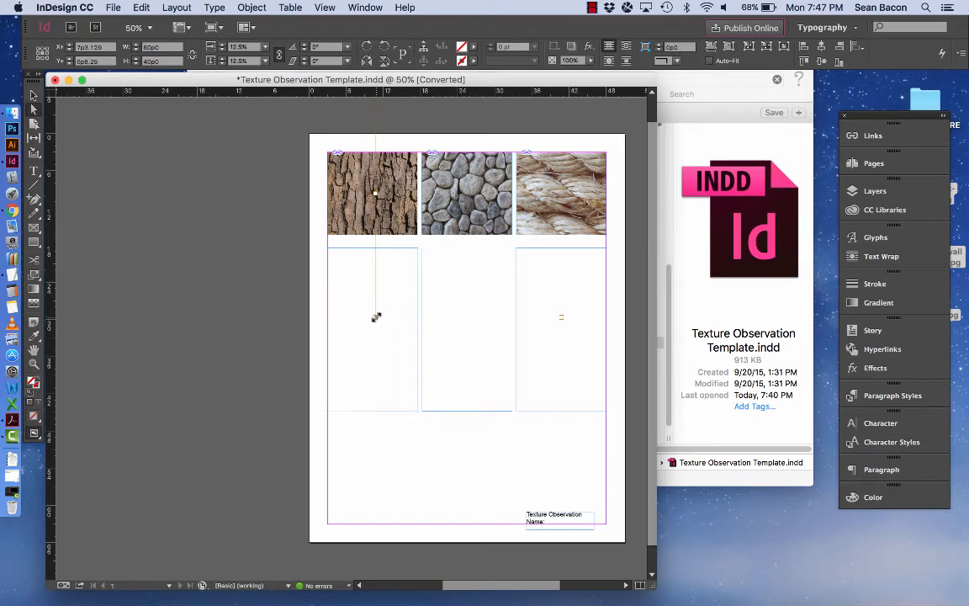
drag(376, 317, 514, 237)
mouse_move(572, 188)
mouse_down()
mouse_move(519, 236)
mouse_move(581, 194)
mouse_up()
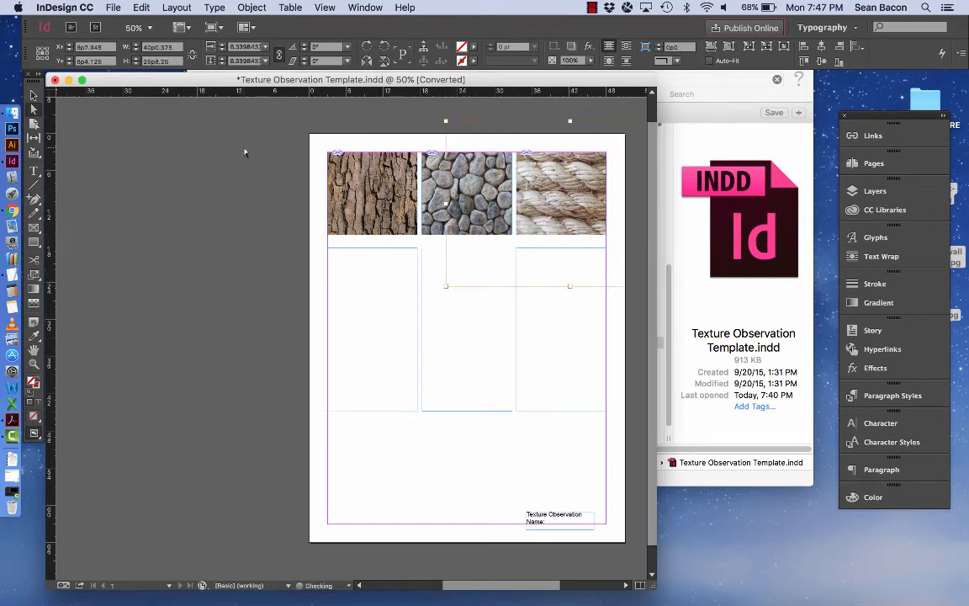
click(115, 142)
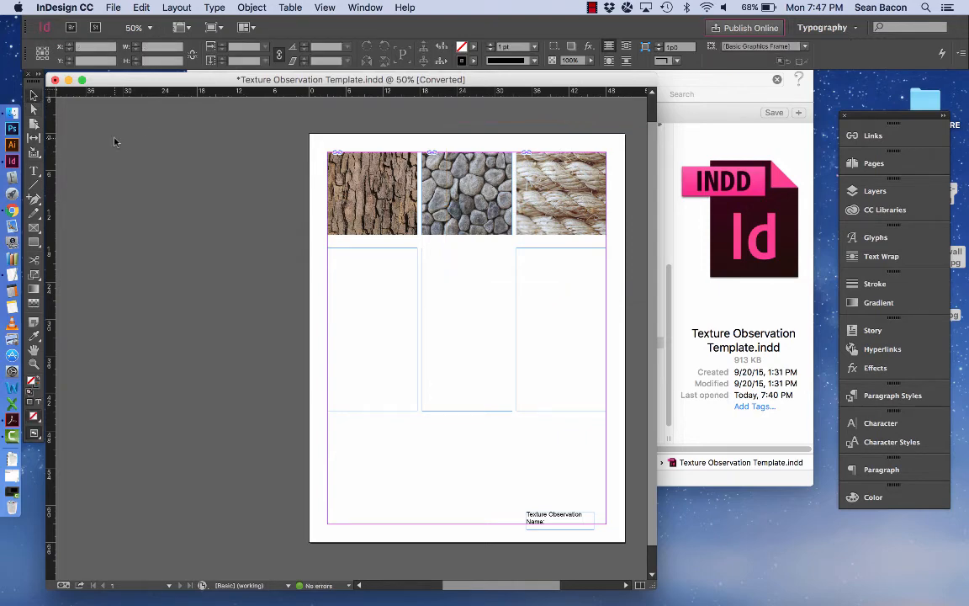
- Enter the student's full name after "Name:" in the Texture Observation caption at the foot of the page
click(34, 173)
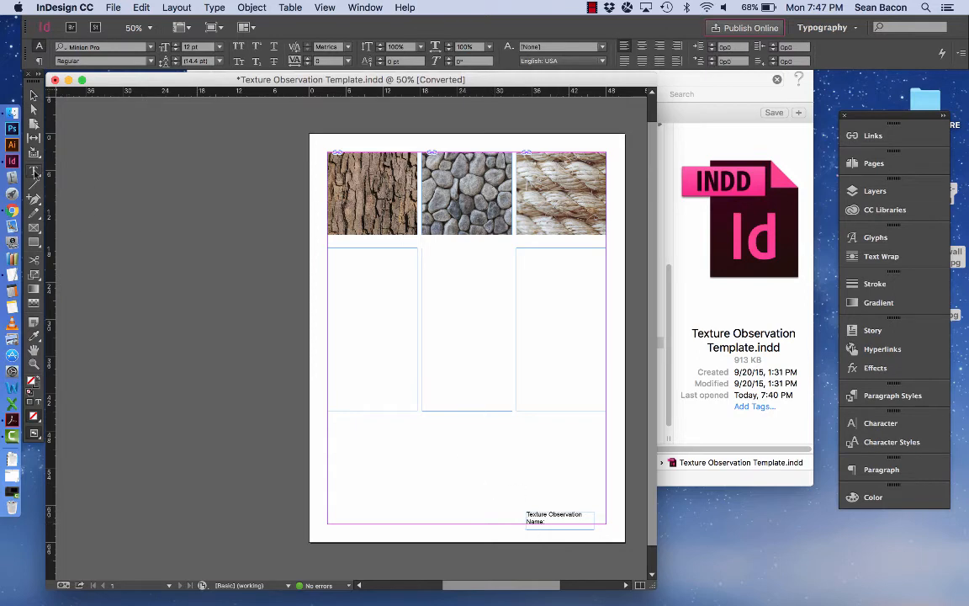
click(535, 512)
triple_click(535, 511)
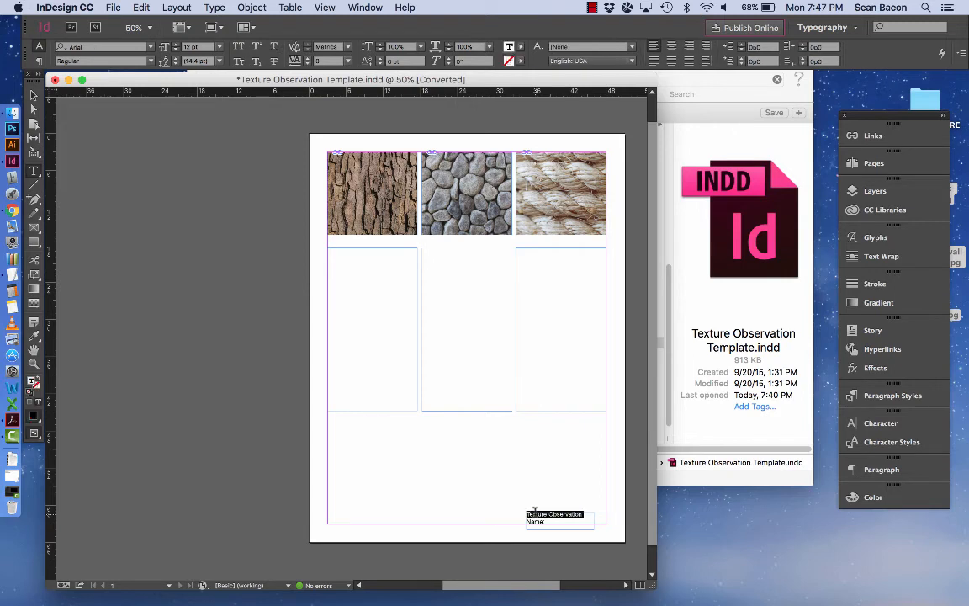
key(Right)
text(S)
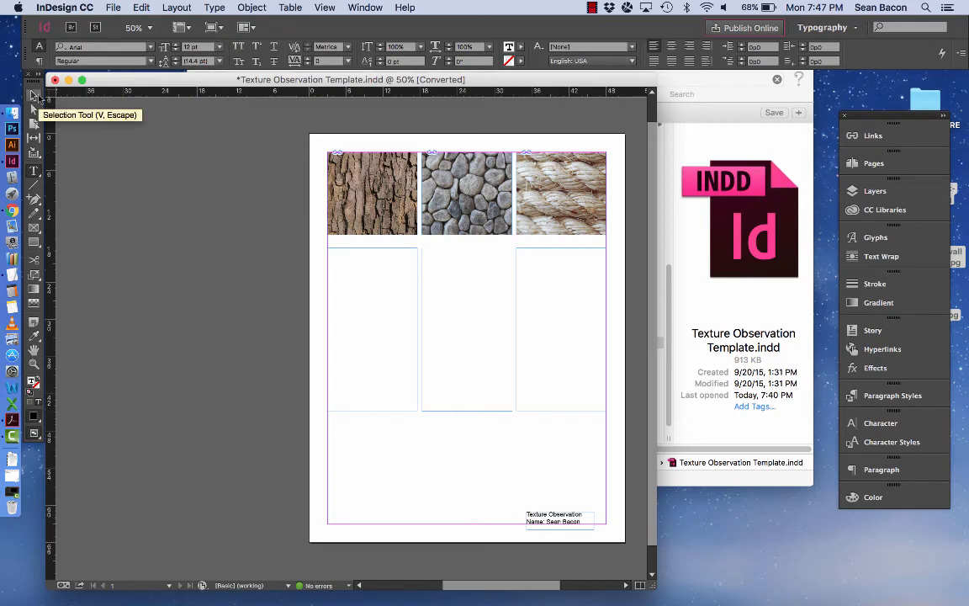
click(34, 95)
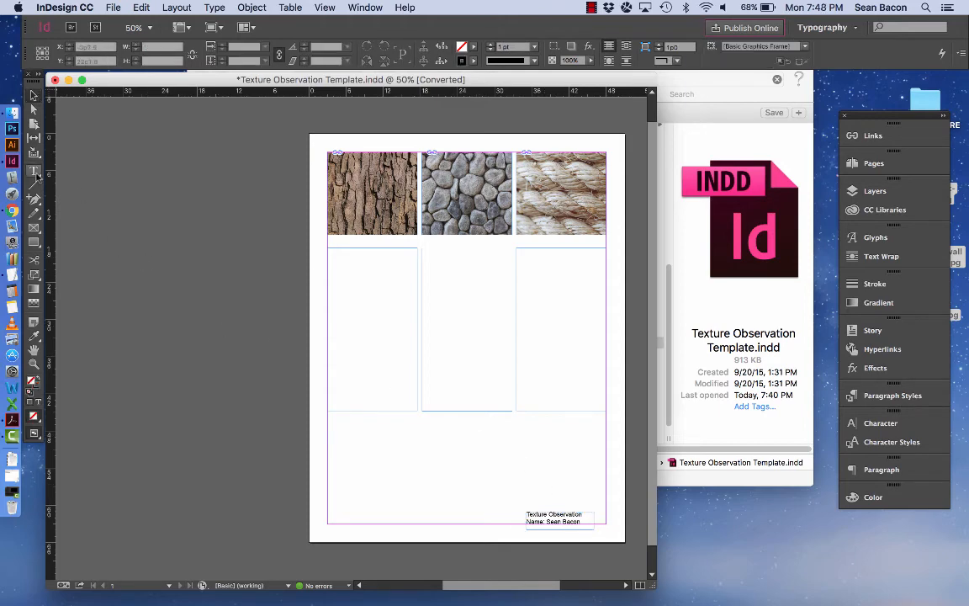
- Enter "This is giving the ability to type" in the text frame below the bark image
click(33, 171)
click(354, 261)
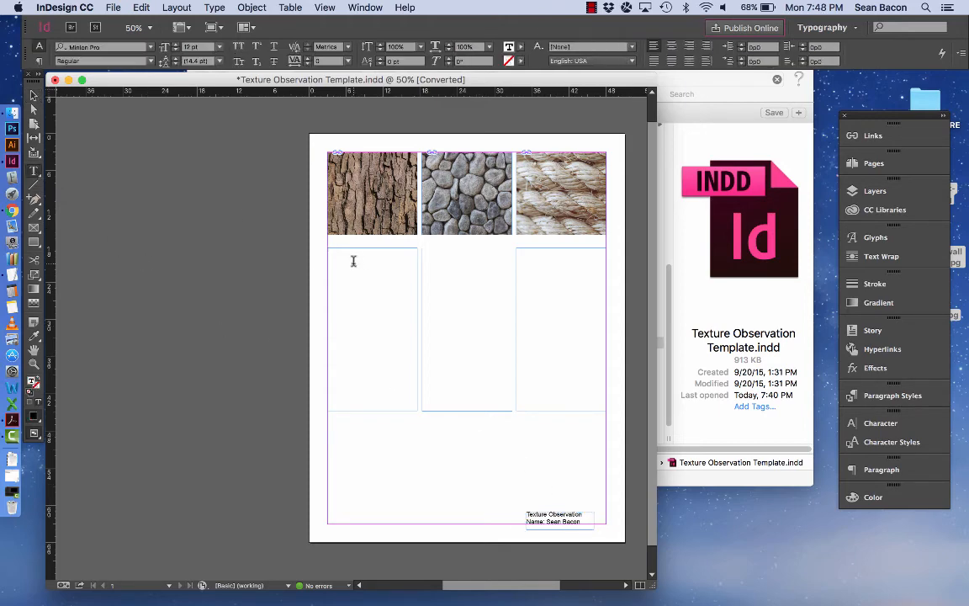
text(Tre)
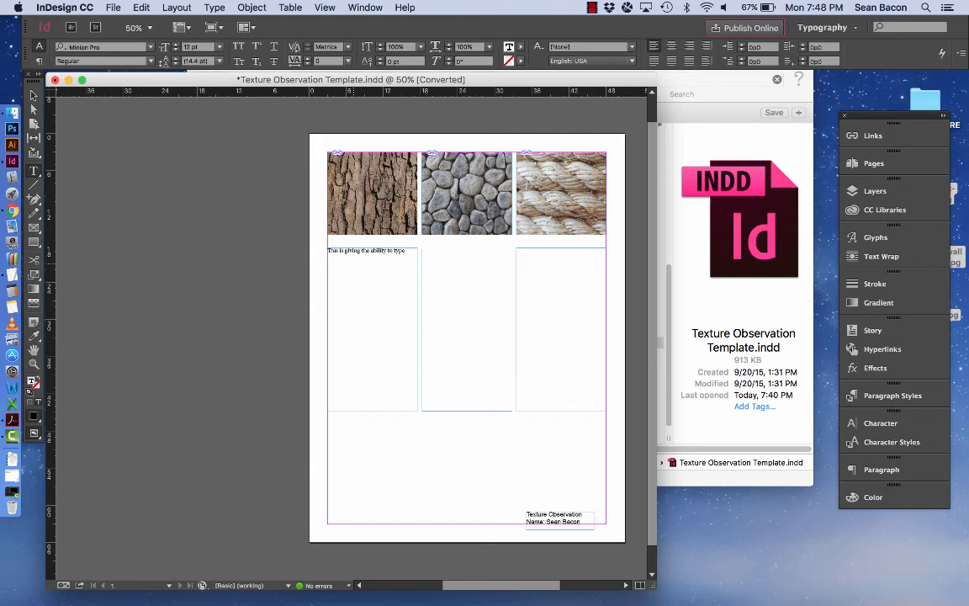
- Enter "I am type in this box as well" in the text frame below the stone image
click(461, 274)
text(I am ly)
drag(491, 250, 276, 171)
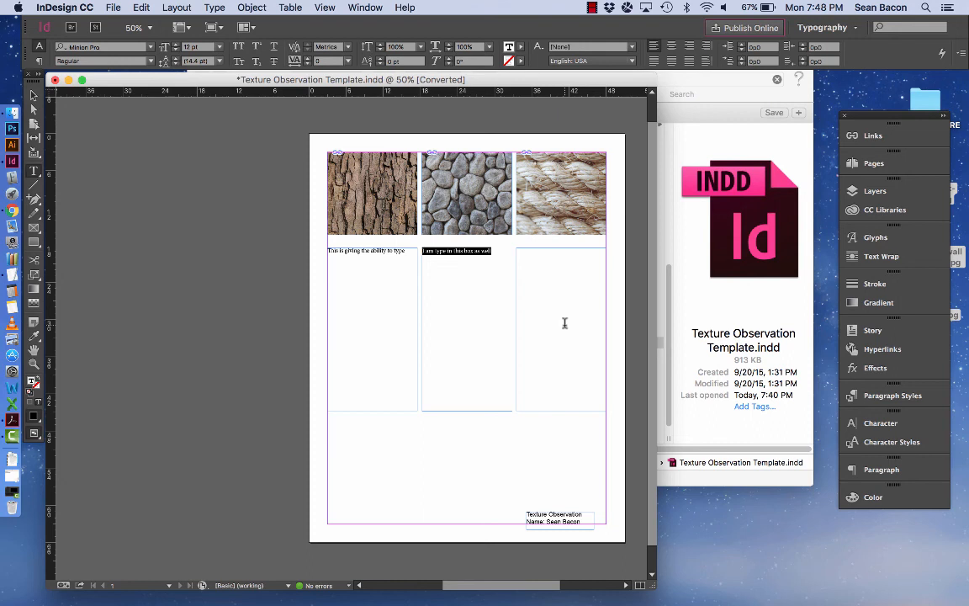
click(34, 94)
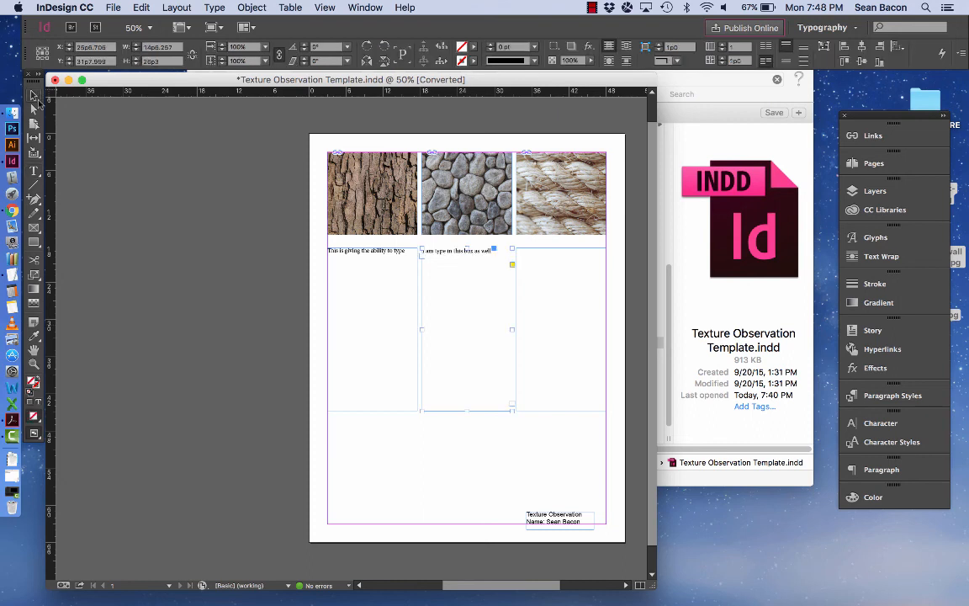
- Draw a trial text frame about 25p7 by 31p6 on the pasteboard beside the page, enter sample text in it and delete it
click(34, 169)
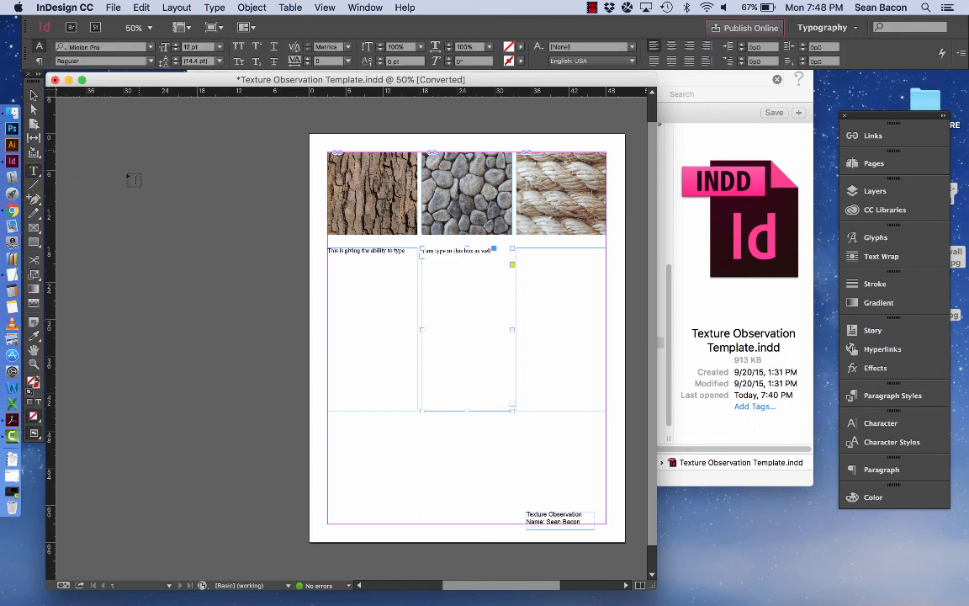
drag(118, 185, 275, 381)
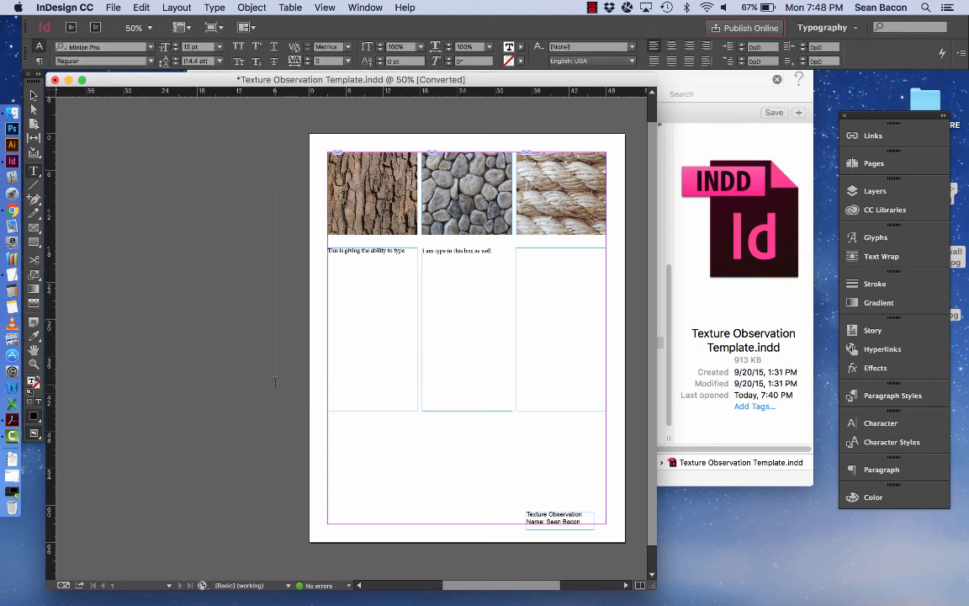
text(a)
text(nter text inside of)
click(34, 95)
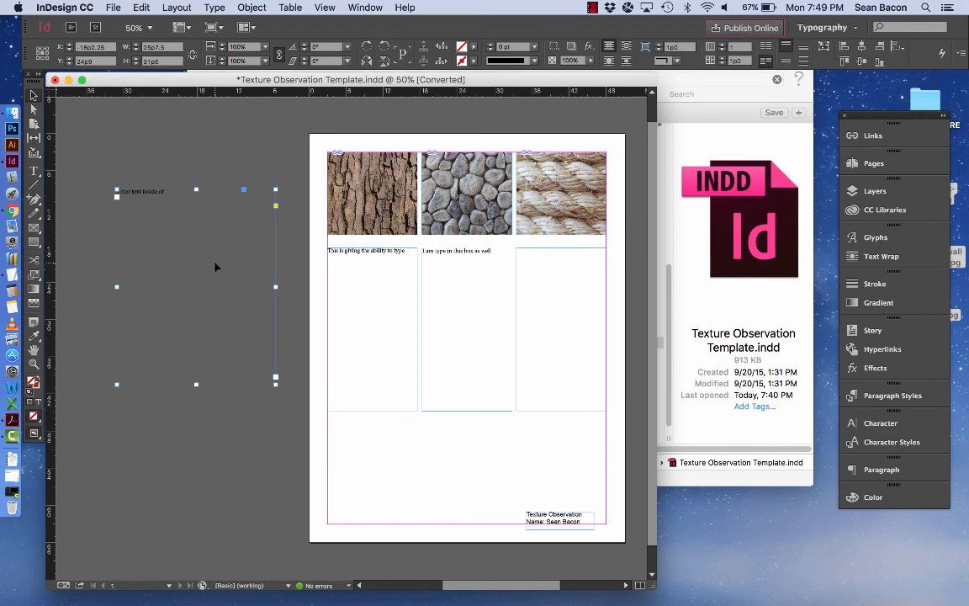
key(Delete)
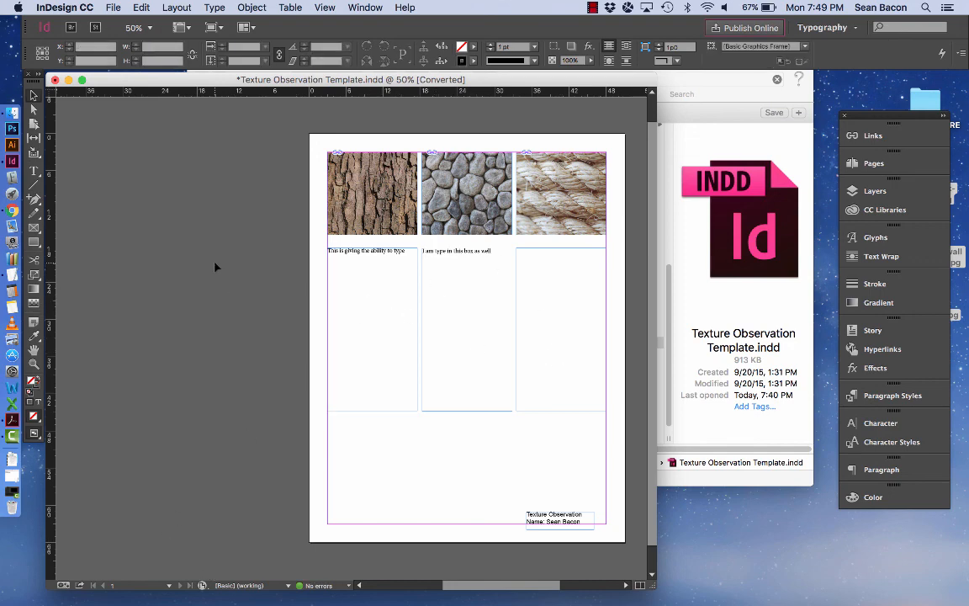